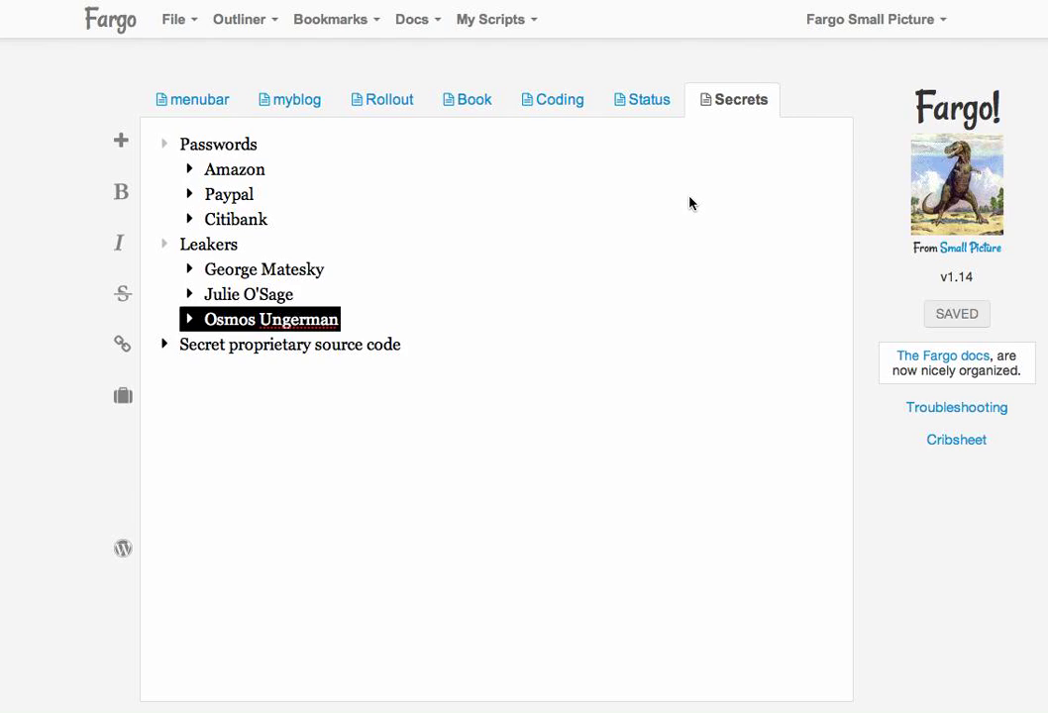
# Peek at the Amazon and Paypal stored passwords, then collapse both entries again.
pyautogui.doubleClick(280, 173)
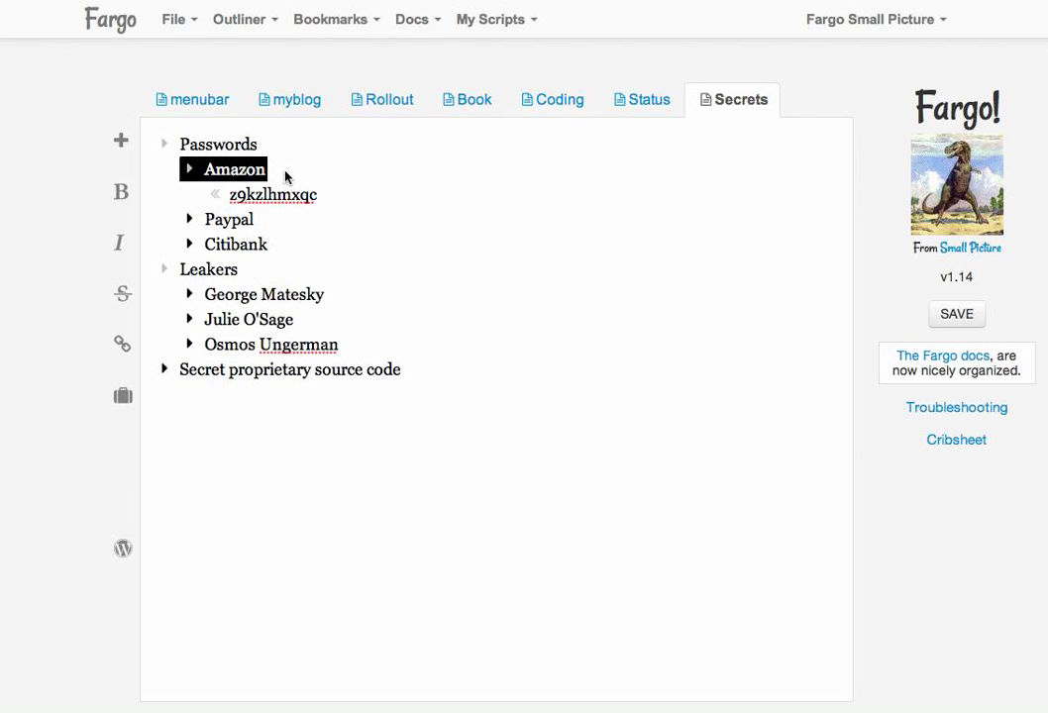
pyautogui.doubleClick(286, 175)
pyautogui.doubleClick(291, 203)
pyautogui.doubleClick(290, 202)
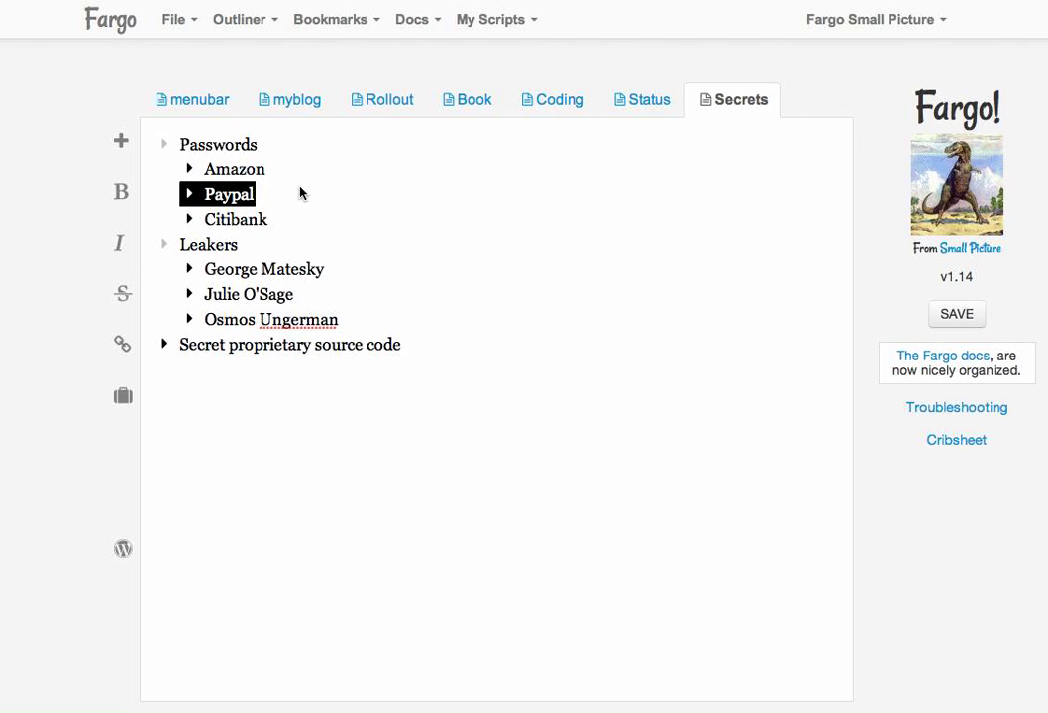
# Expand the first Leakers entry to show Volume 1, Volume 2 and Contact info.
pyautogui.click(269, 248)
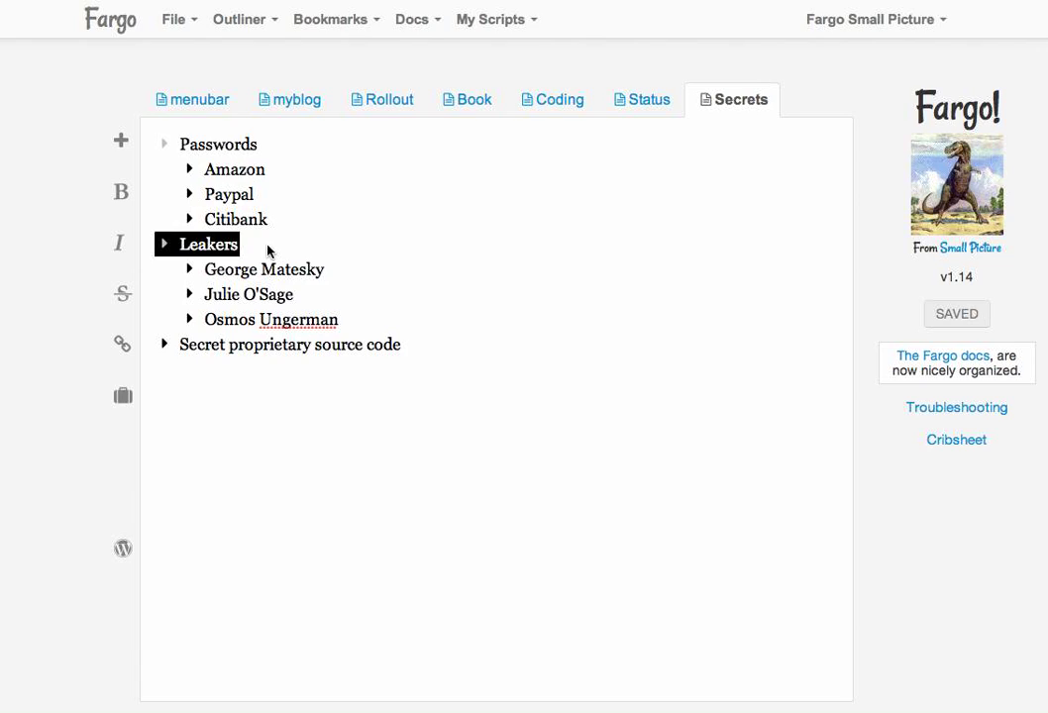
pyautogui.doubleClick(343, 271)
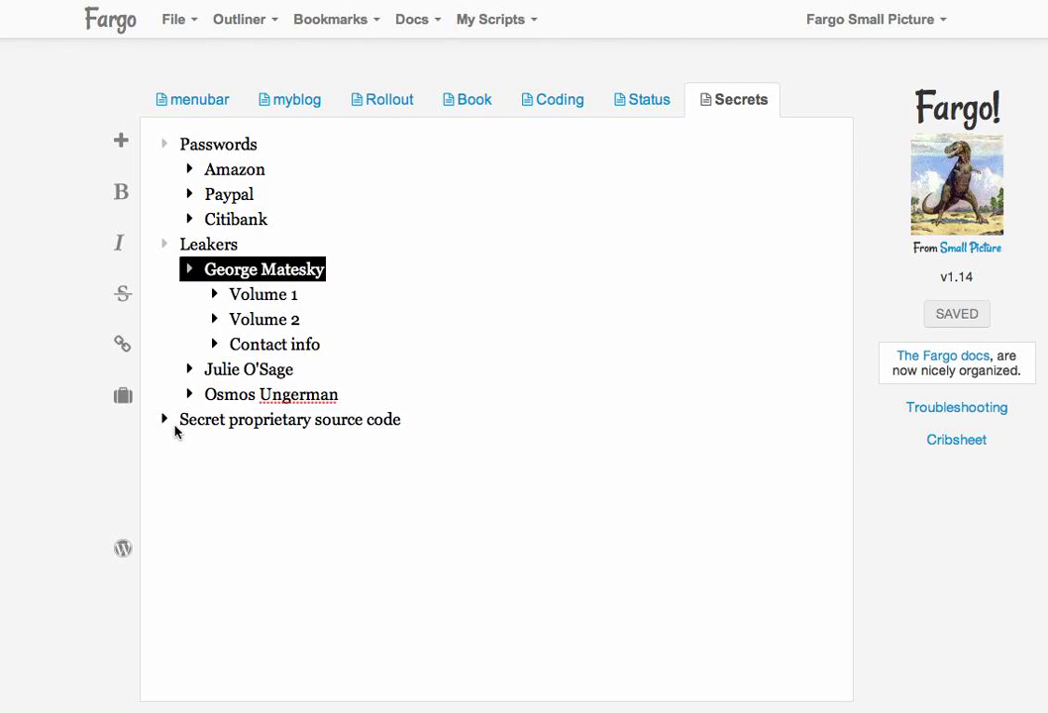
pyautogui.click(173, 422)
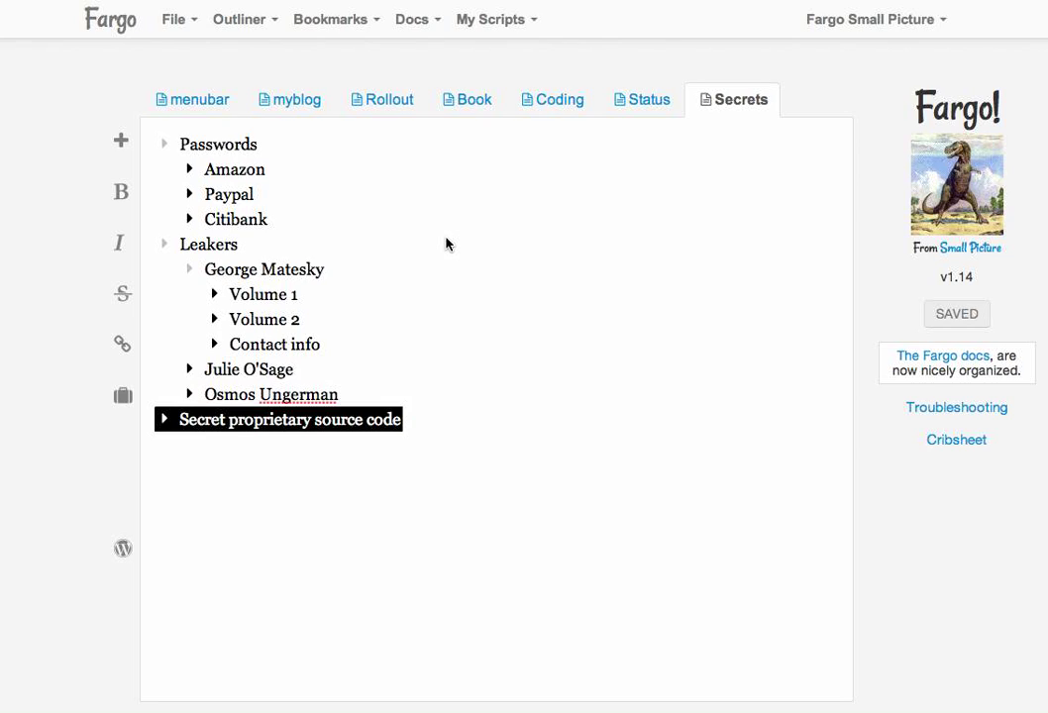
# Download secrets.opml from Dropbox and check that its outline text is still plain and readable.
pyautogui.click(587, 1)
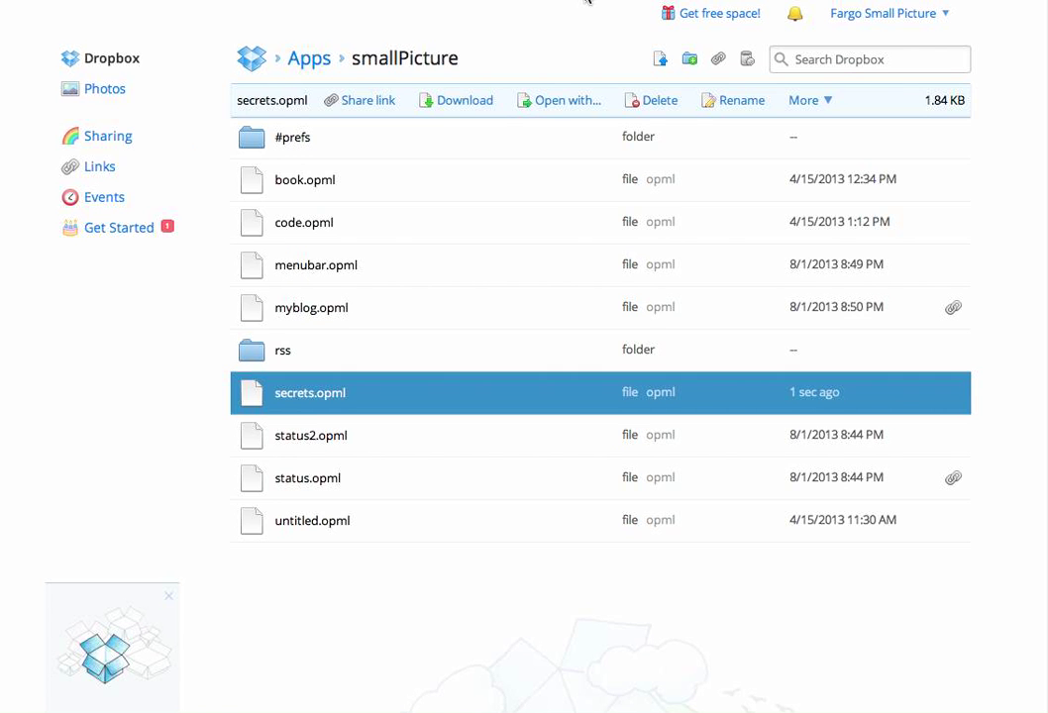
pyautogui.click(309, 393)
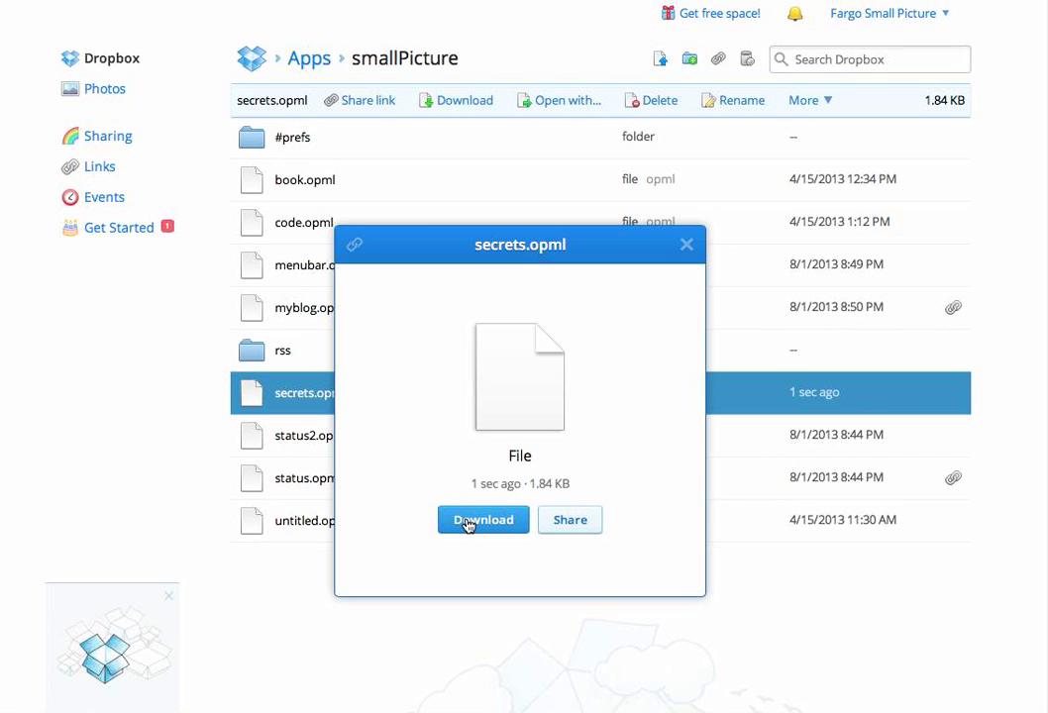
pyautogui.click(477, 523)
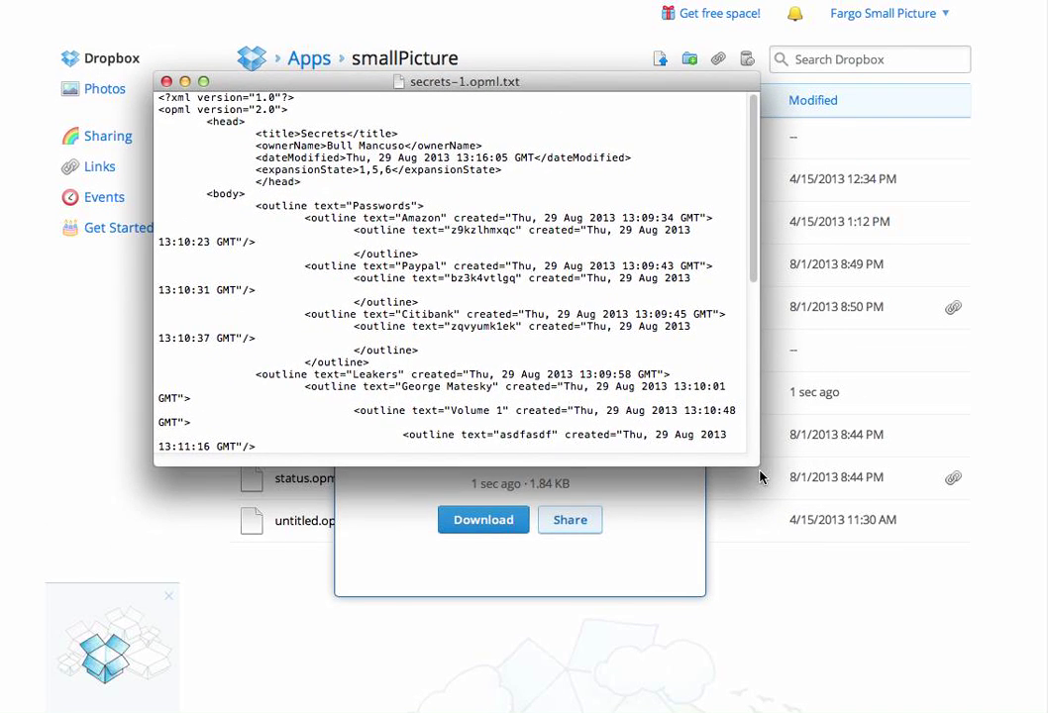
pyautogui.moveTo(757, 463); pyautogui.dragTo(998, 576)
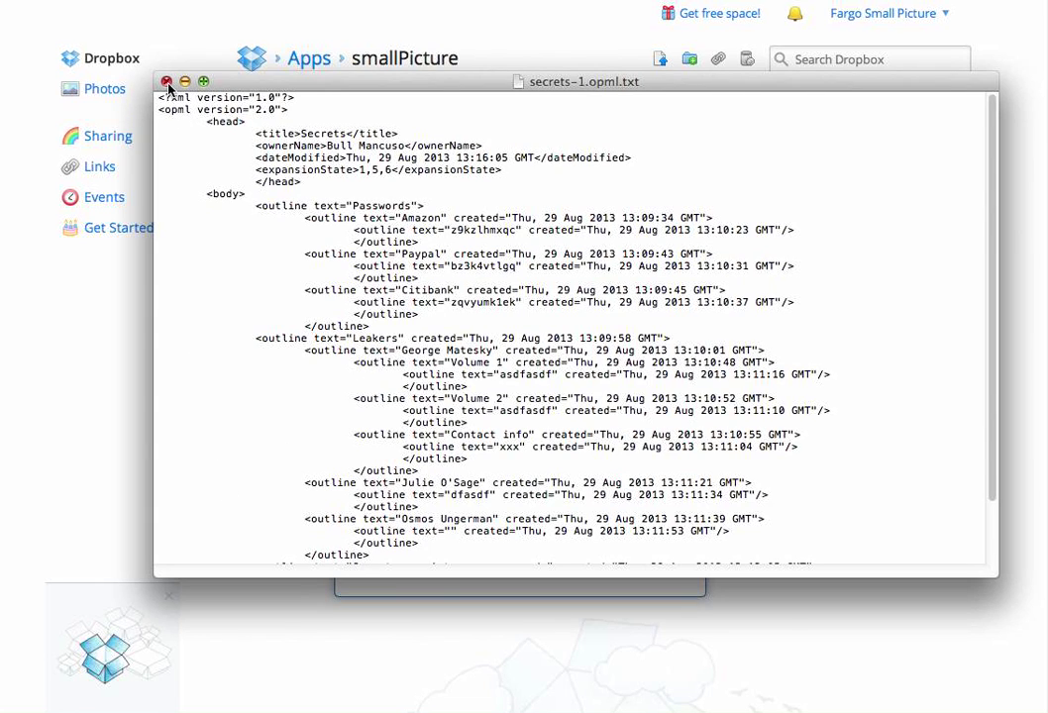
pyautogui.click(168, 83)
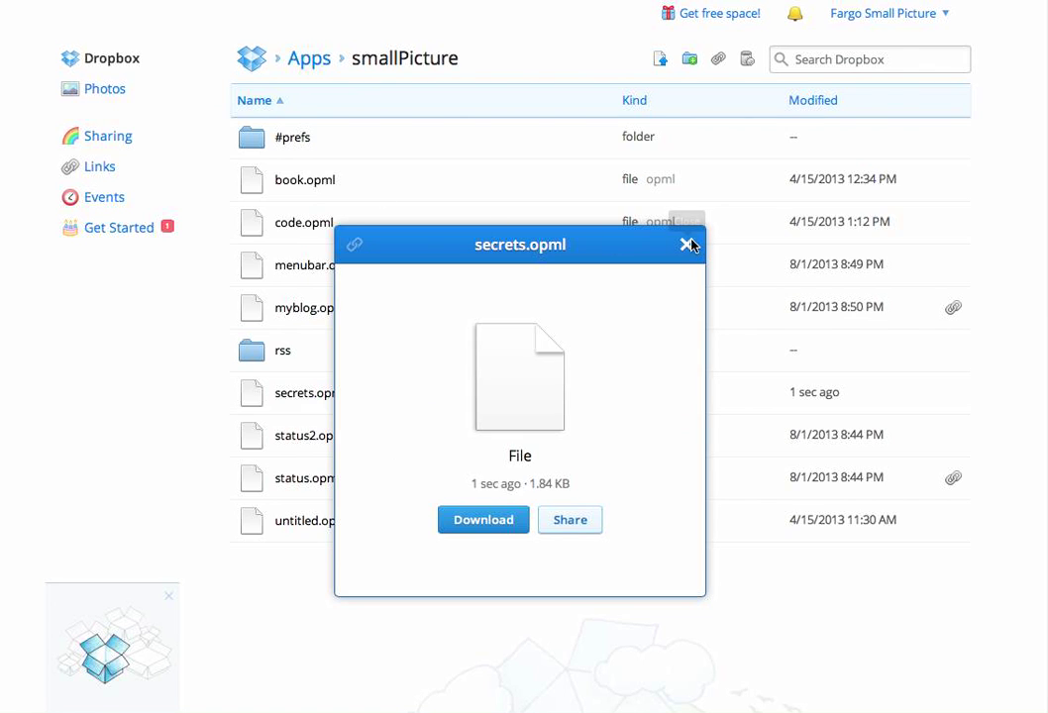
pyautogui.click(254, 3)
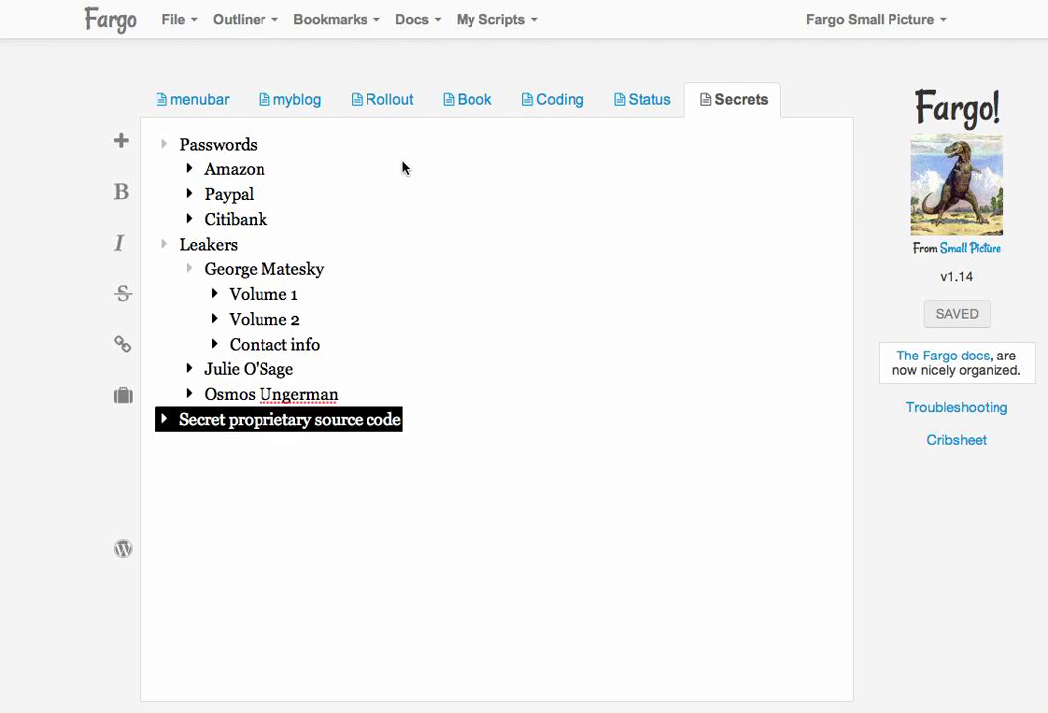
# Enter an encryption password in the Password field of Fargo's Advanced settings and save it.
pyautogui.click(361, 144)
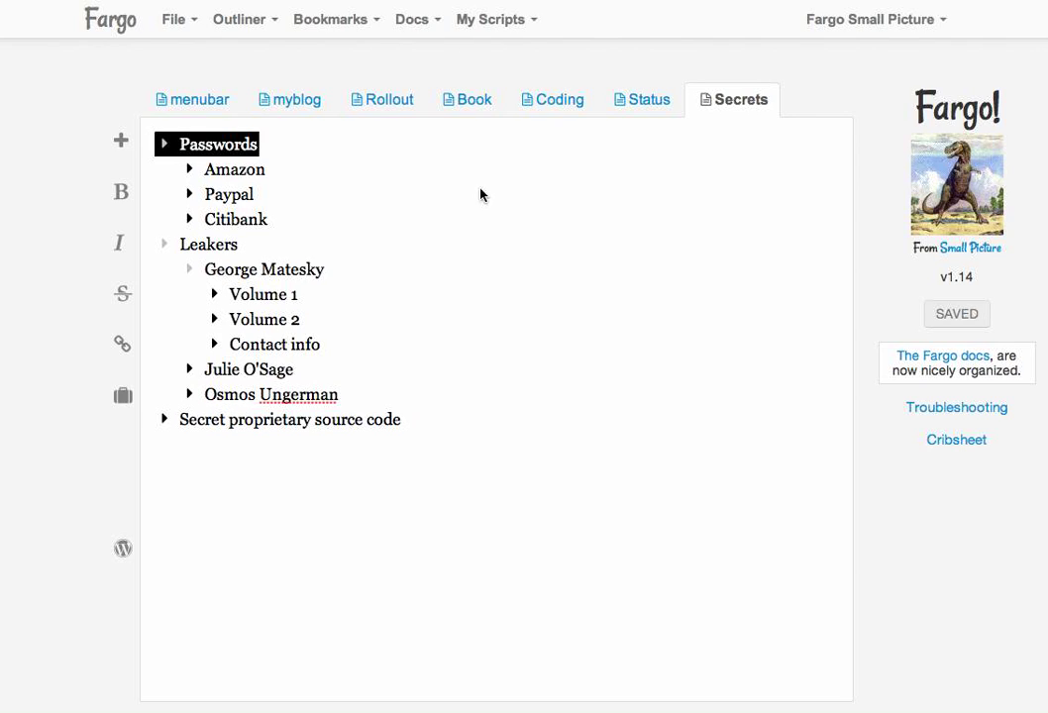
pyautogui.click(872, 24)
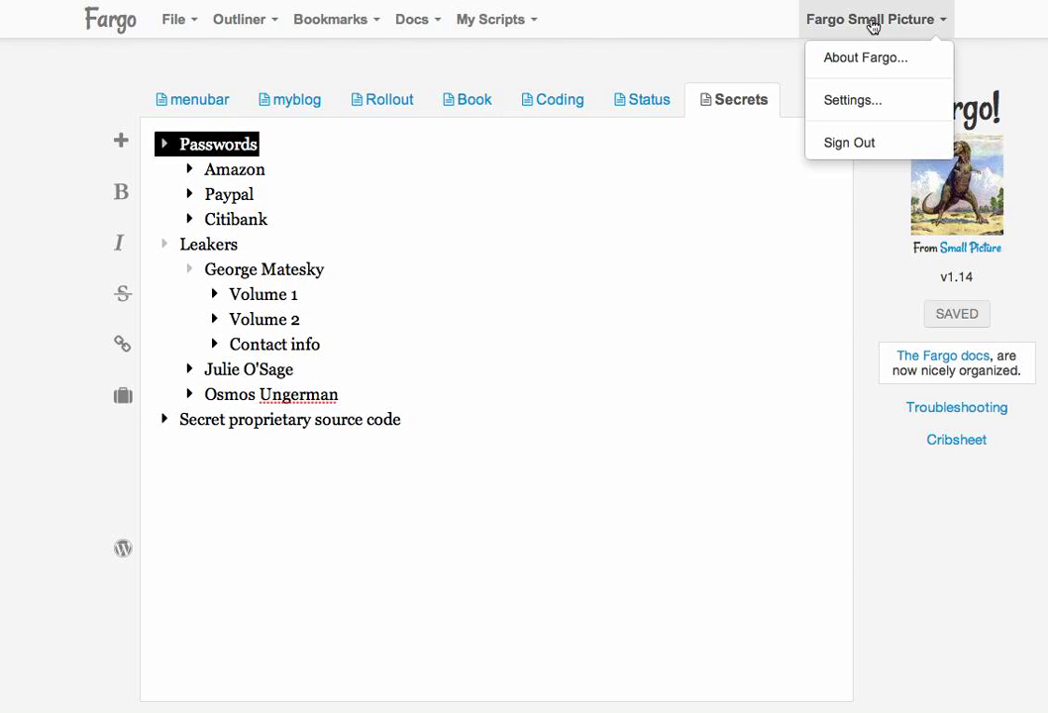
pyautogui.click(884, 104)
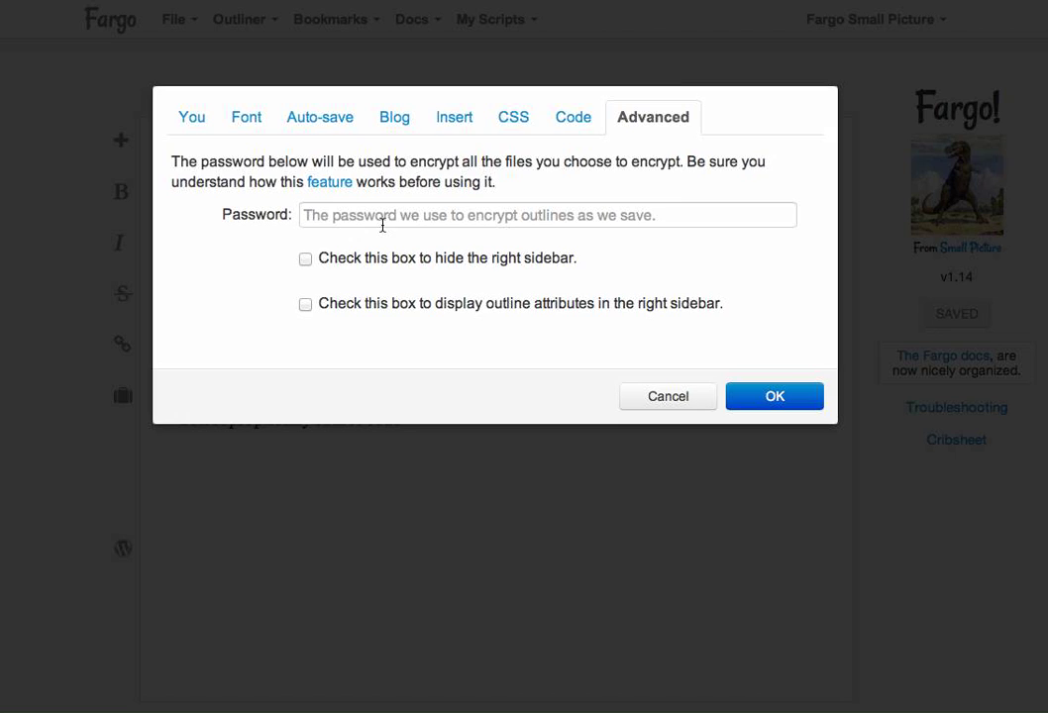
pyautogui.click(373, 218)
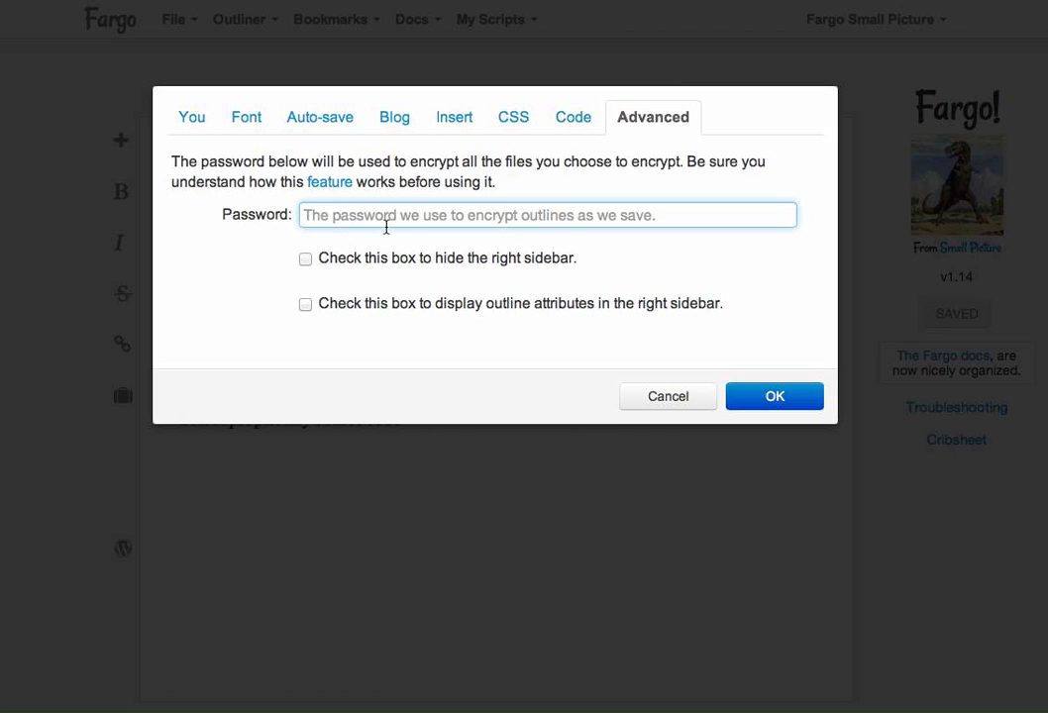
pyautogui.write('••••••')
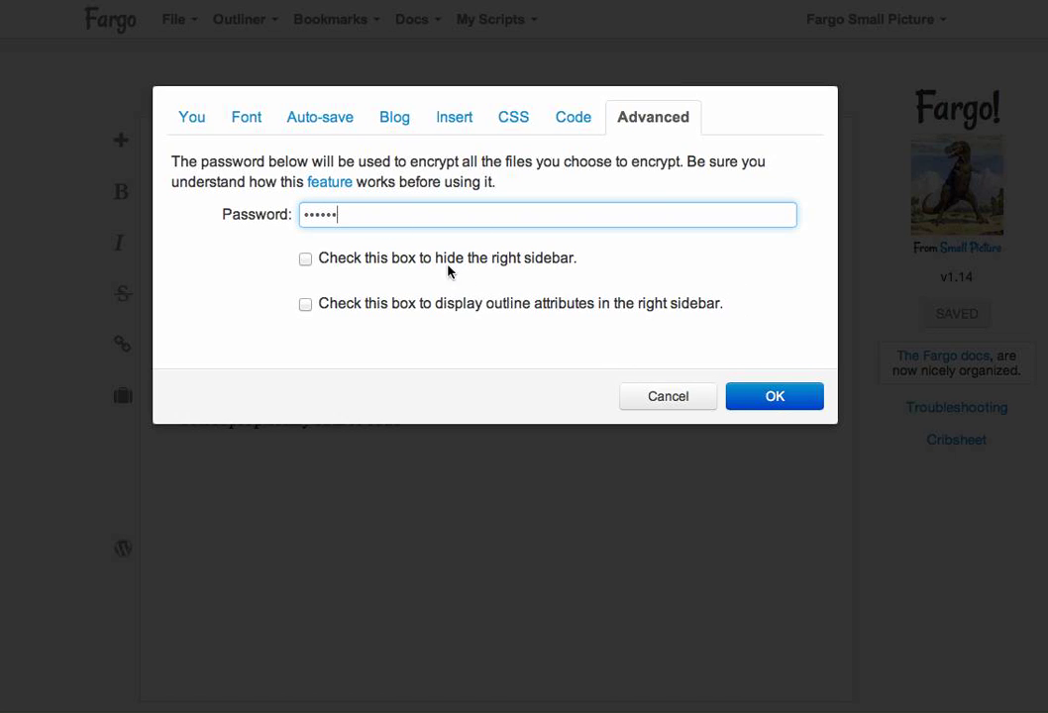
pyautogui.click(777, 399)
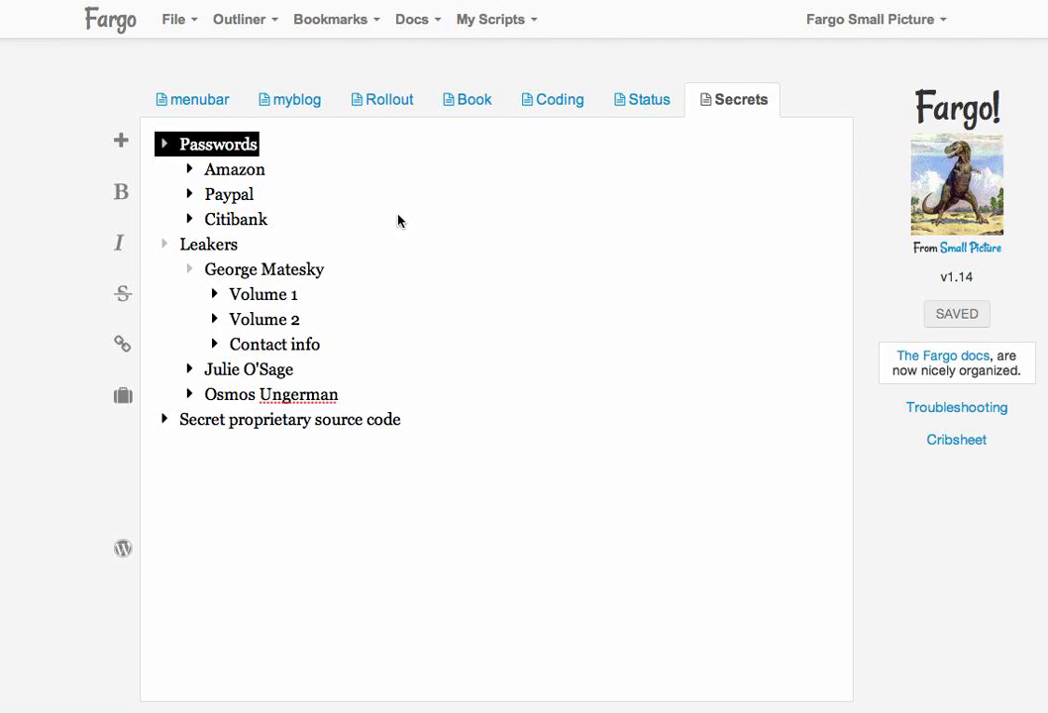
pyautogui.click(304, 111)
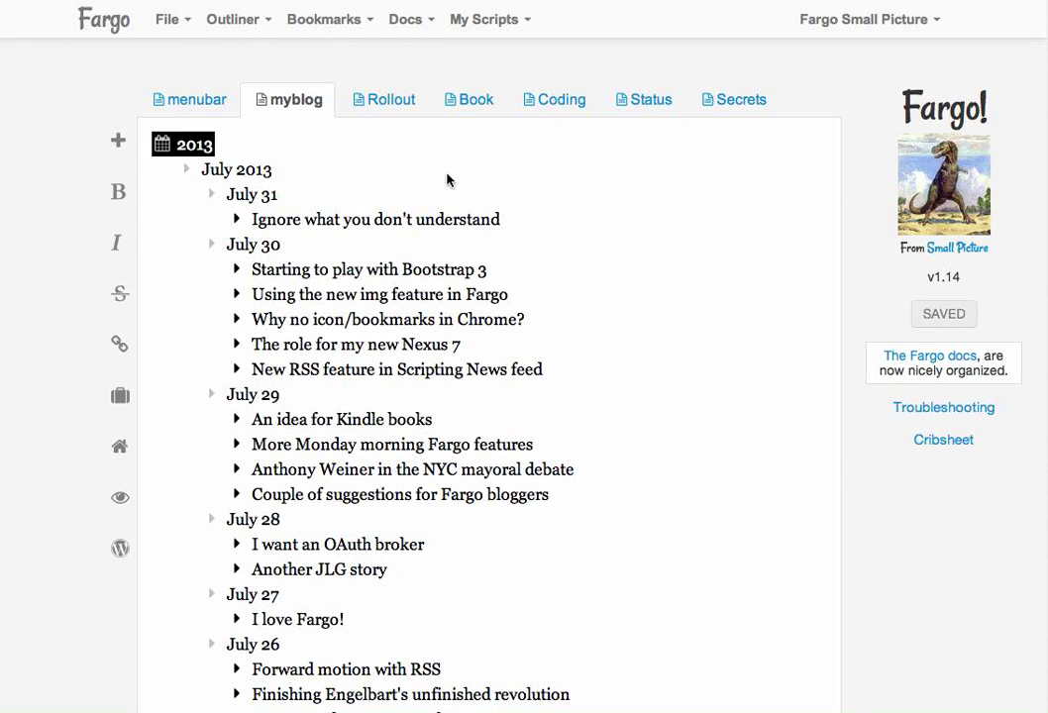
pyautogui.click(239, 219)
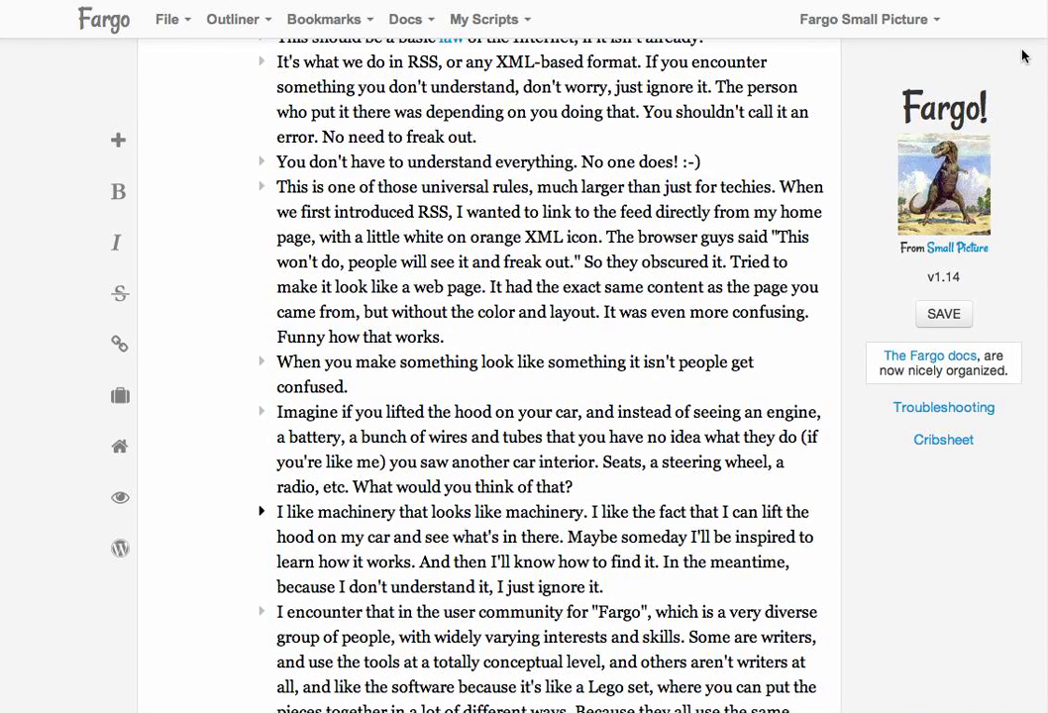
pyautogui.scroll(3, 489, 376)
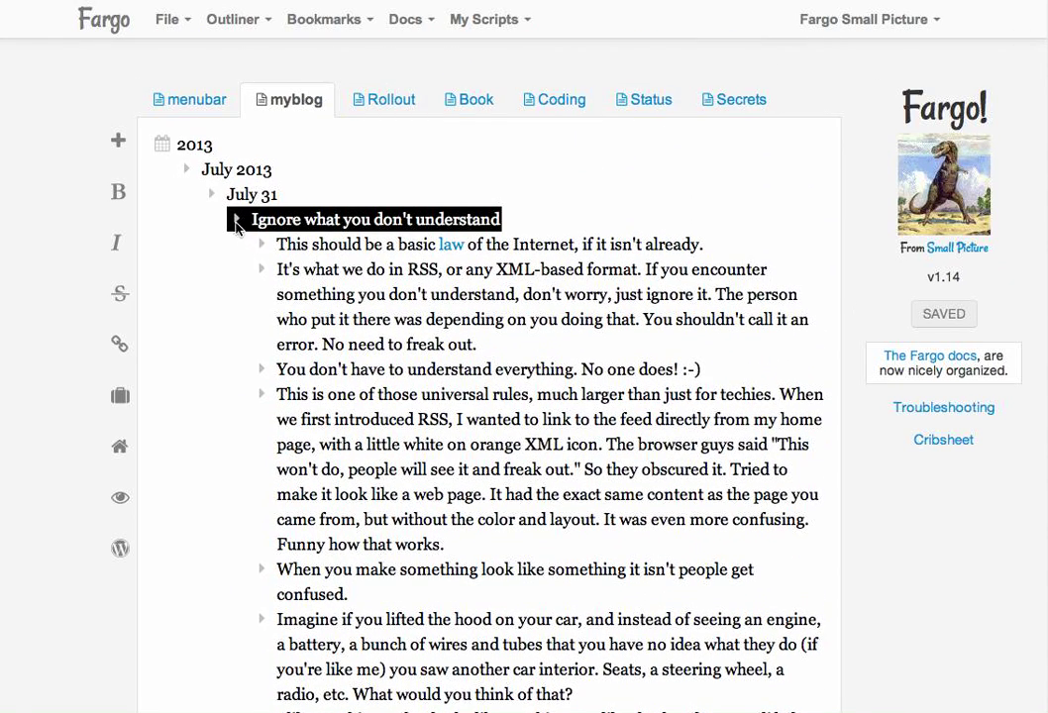
pyautogui.click(236, 221)
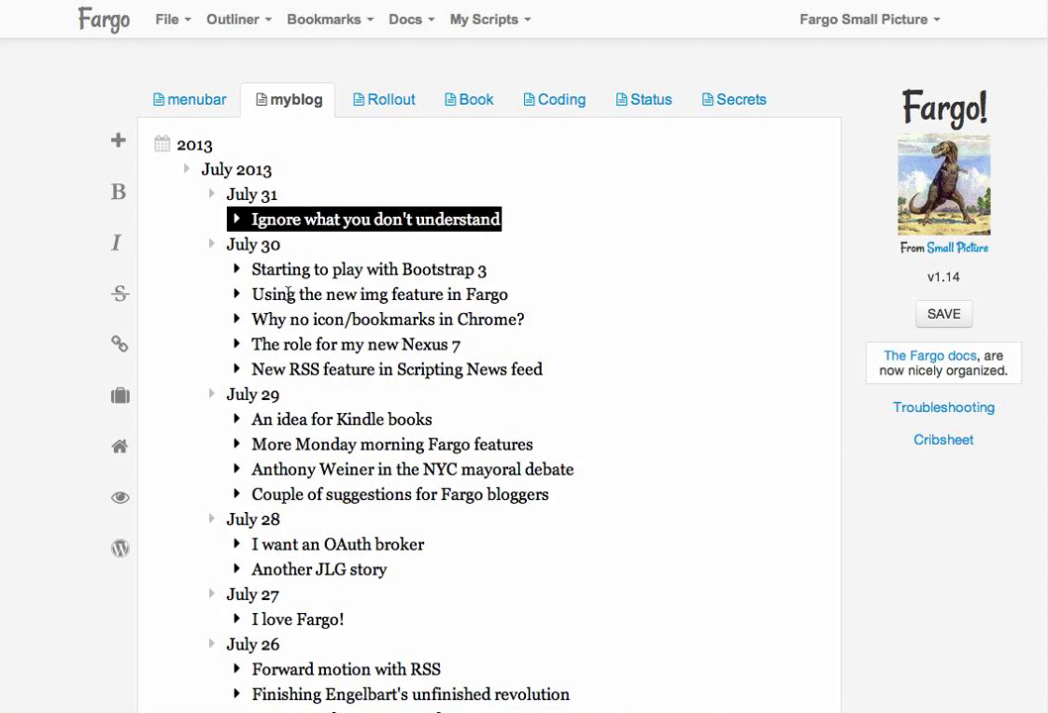
# Turn on encryption on the Encrypt tab of the Secrets outline's settings.
pyautogui.click(731, 105)
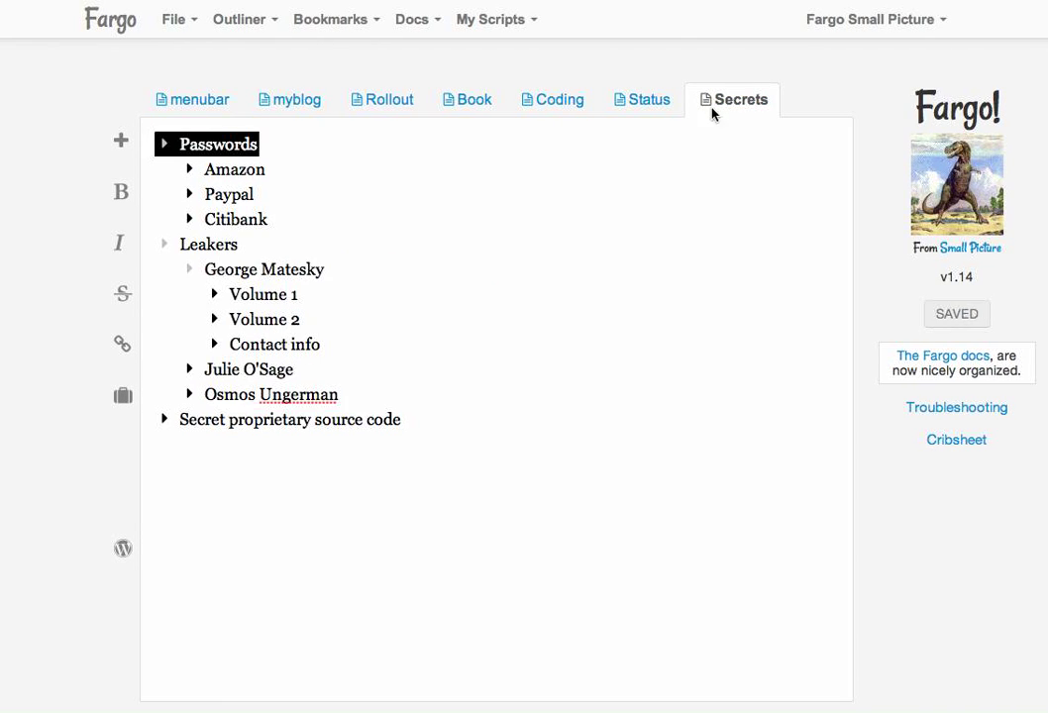
pyautogui.click(184, 24)
pyautogui.click(252, 172)
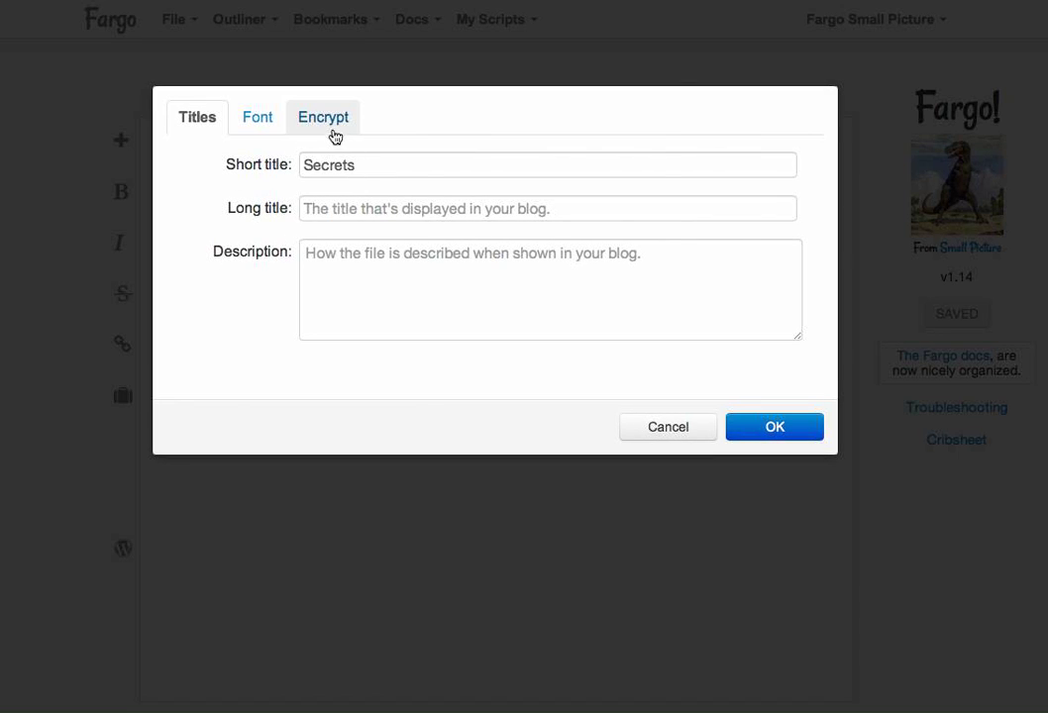
pyautogui.click(330, 123)
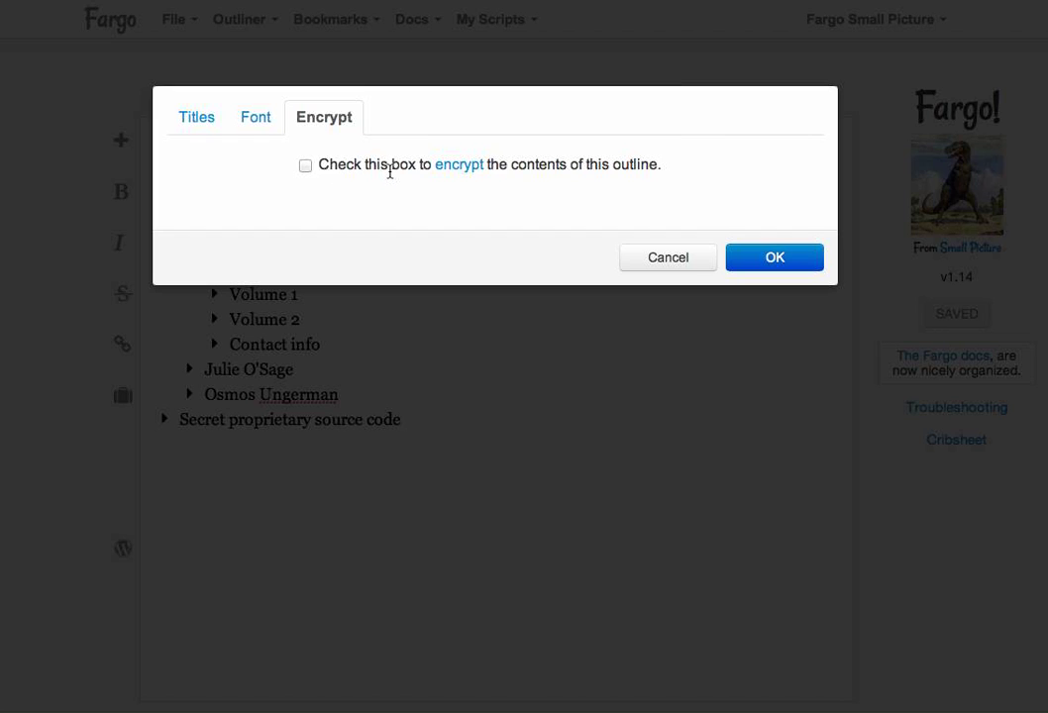
pyautogui.click(305, 166)
pyautogui.click(760, 259)
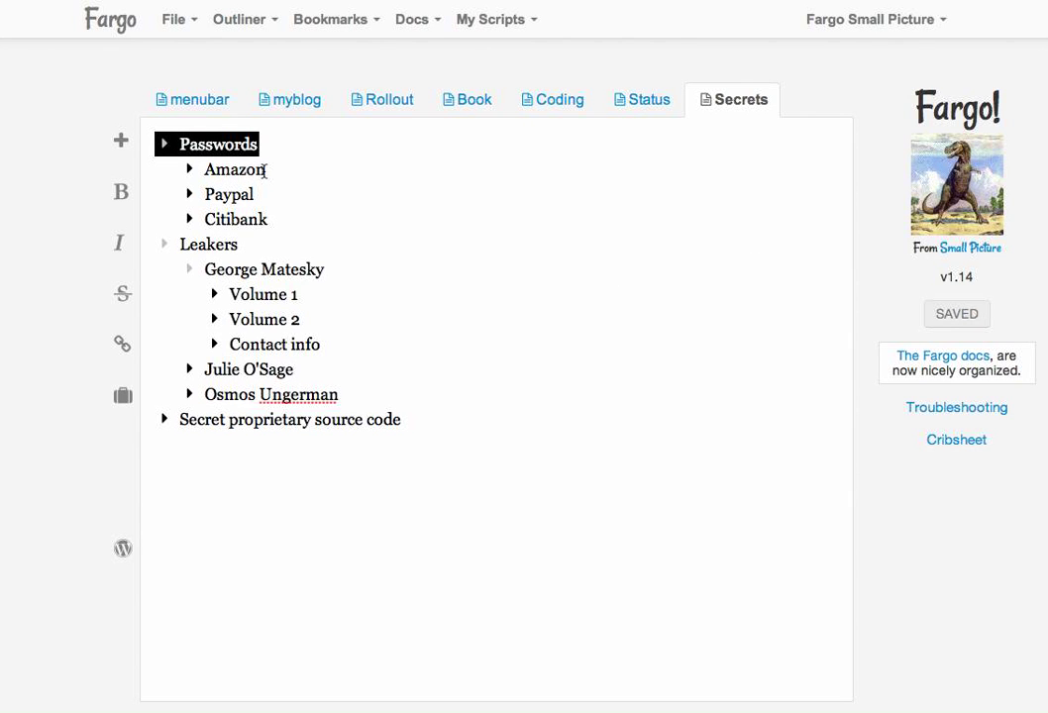
# Save the Secrets outline in encrypted form.
pyautogui.click(265, 170)
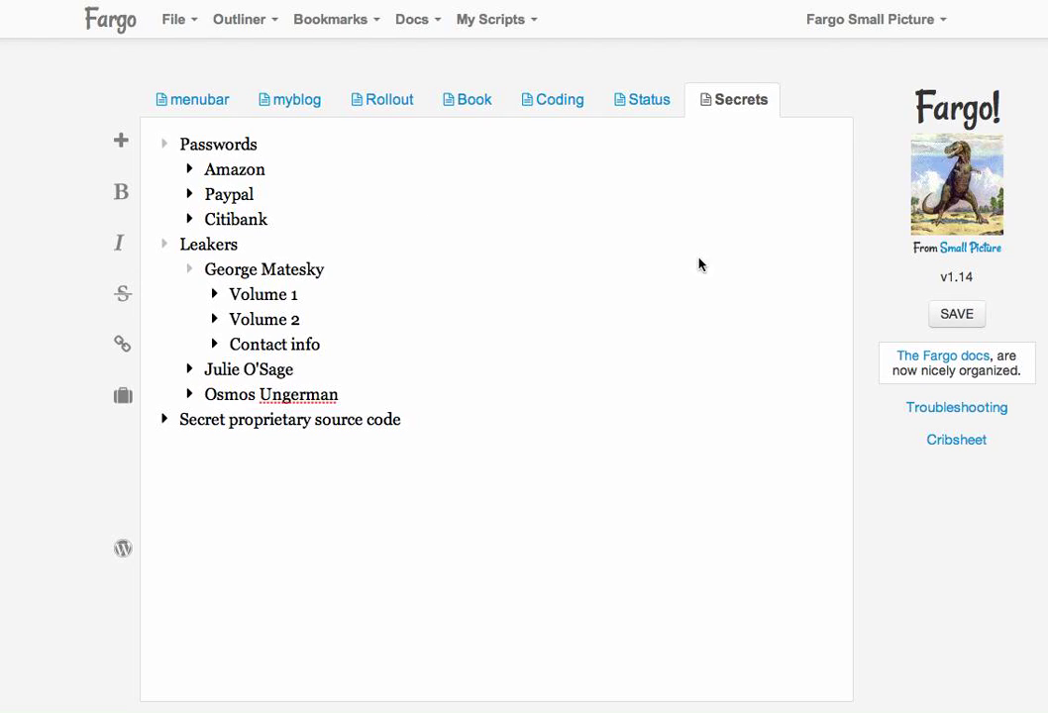
pyautogui.click(957, 325)
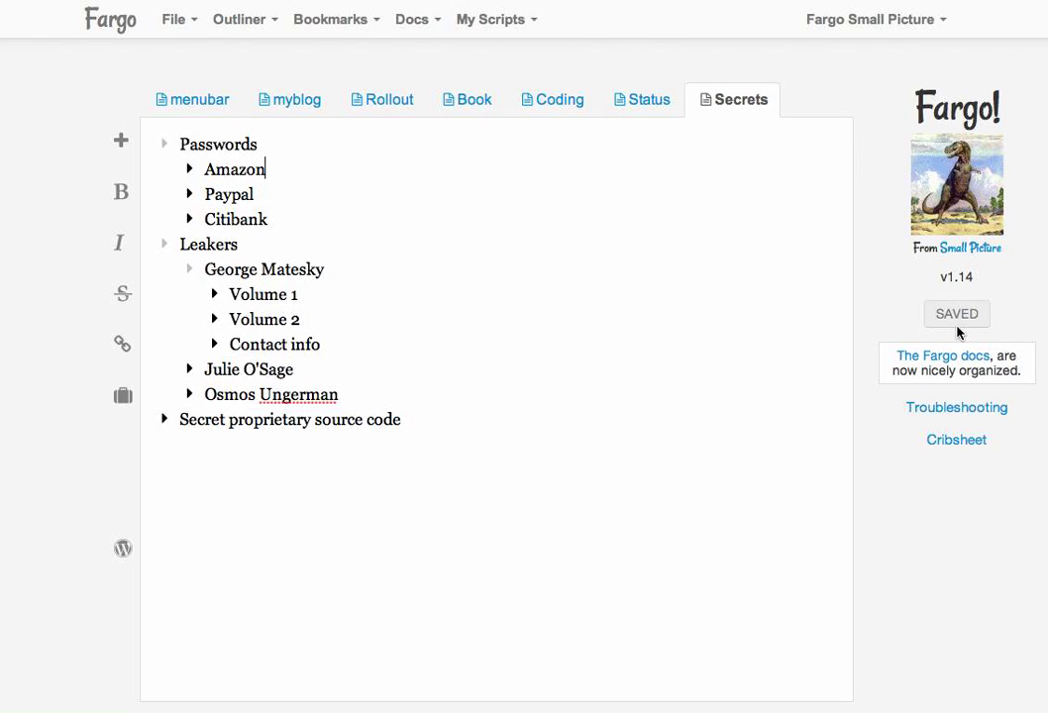
pyautogui.click(193, 175)
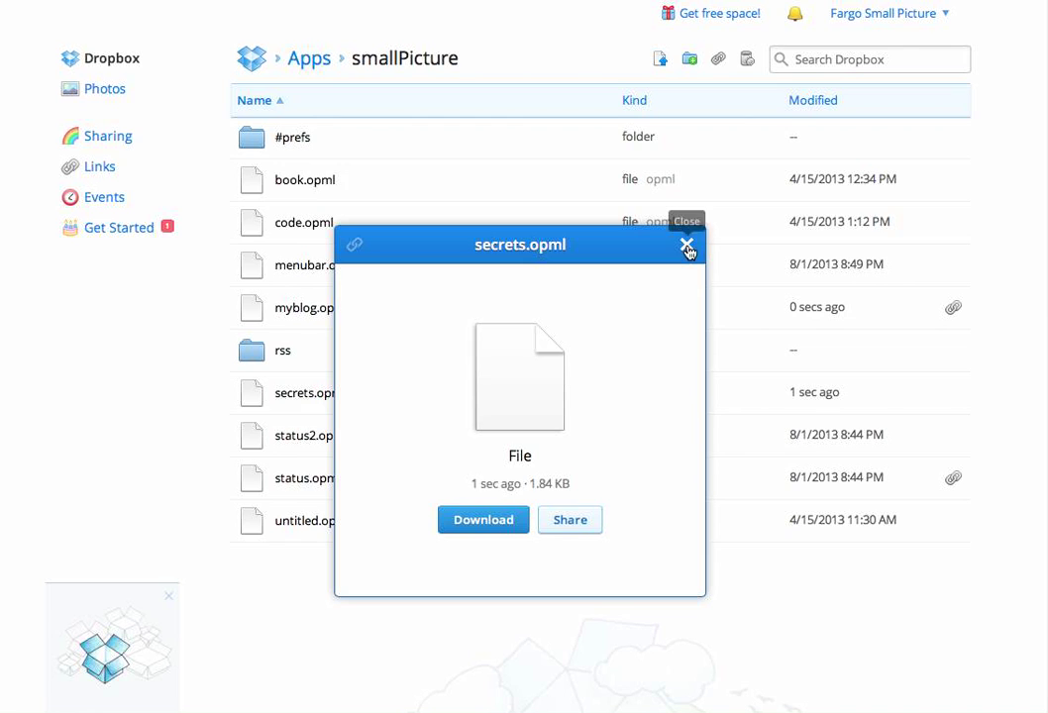
# Download secrets.opml from Apps/smallPicture and confirm its contents are now scrambled ciphertext.
pyautogui.click(686, 244)
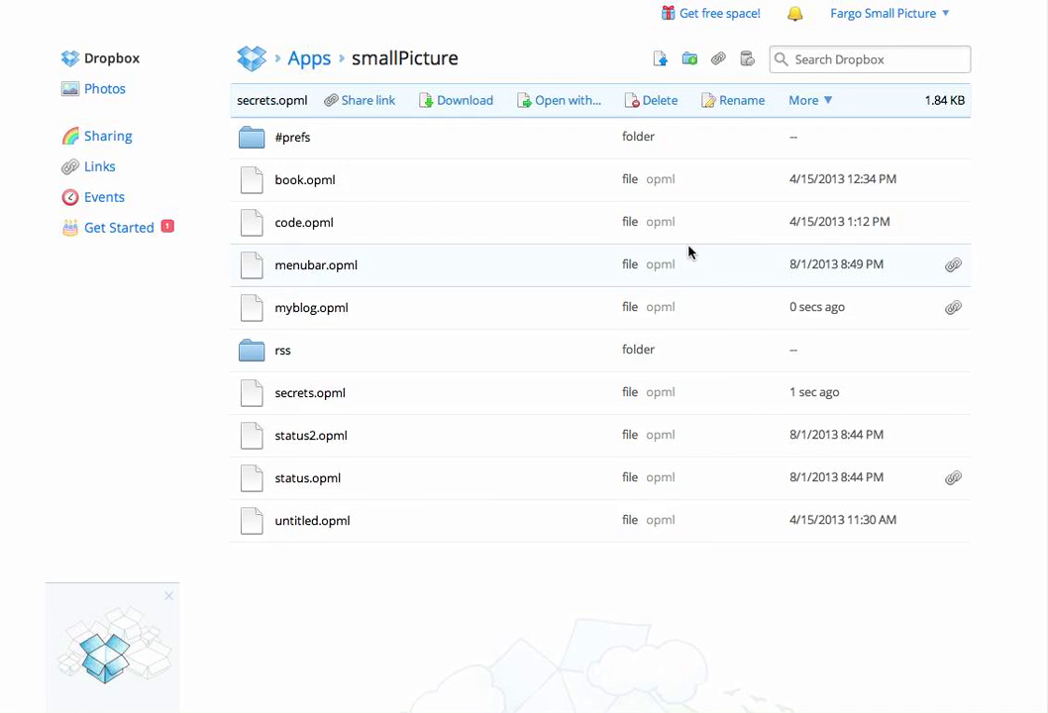
pyautogui.click(332, 403)
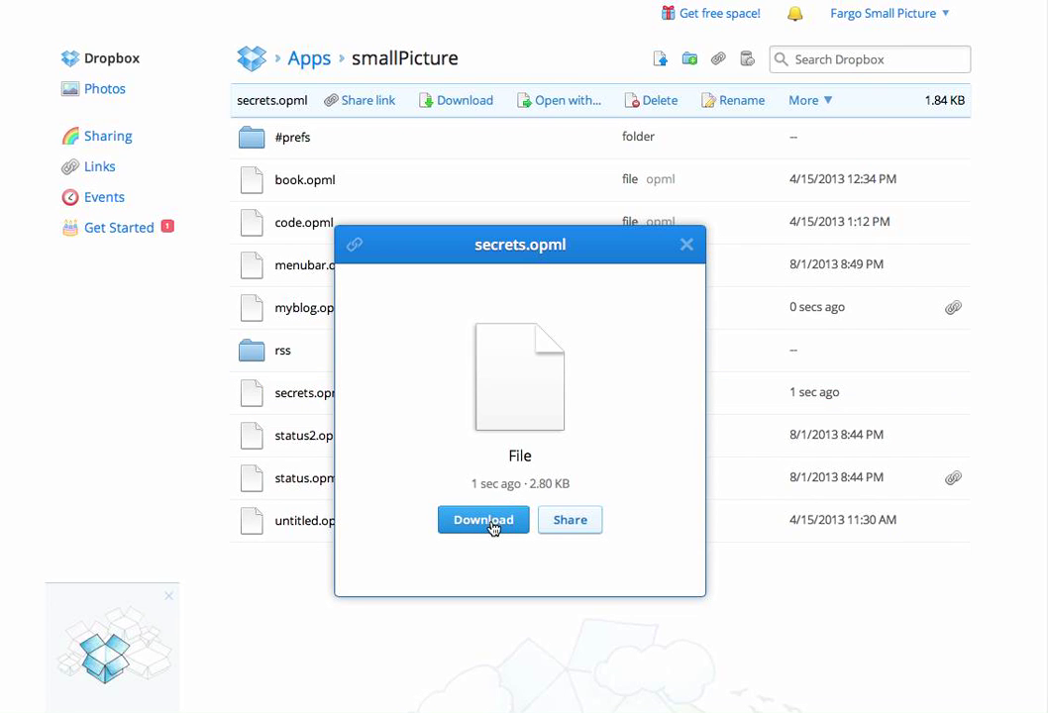
pyautogui.click(492, 523)
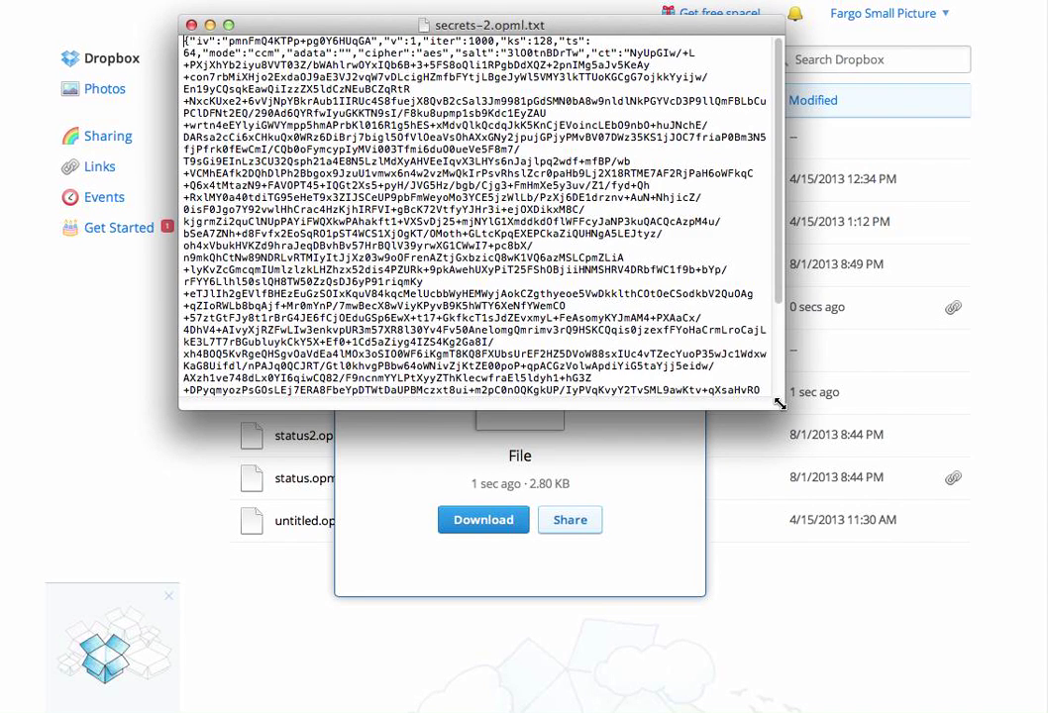
pyautogui.moveTo(779, 403); pyautogui.dragTo(978, 543)
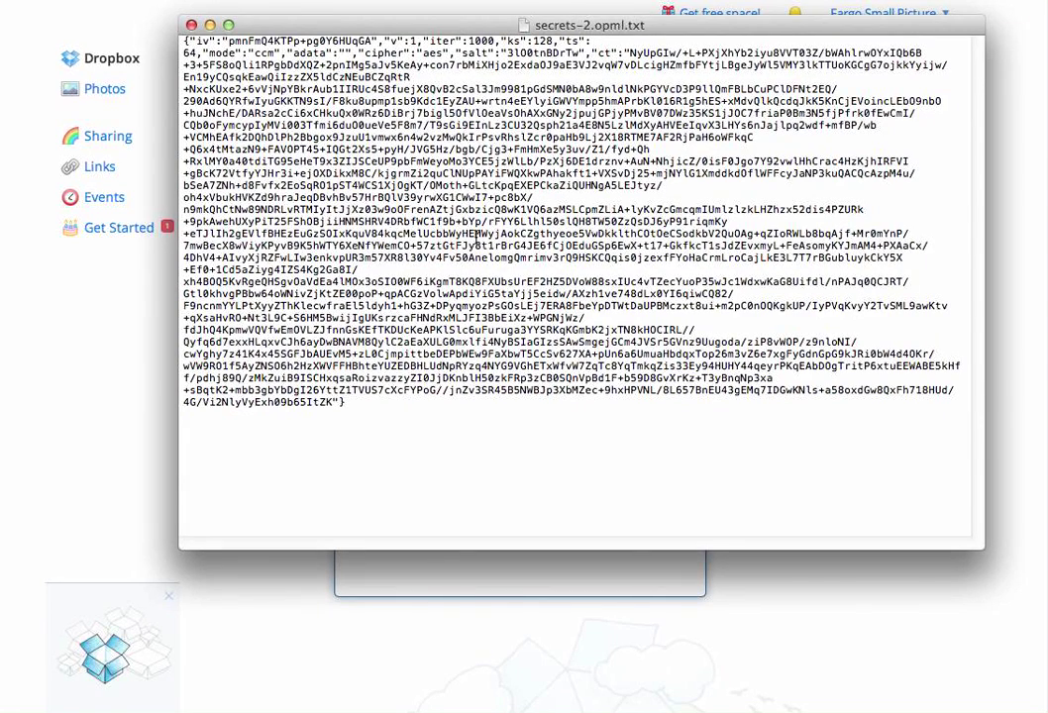
pyautogui.click(190, 26)
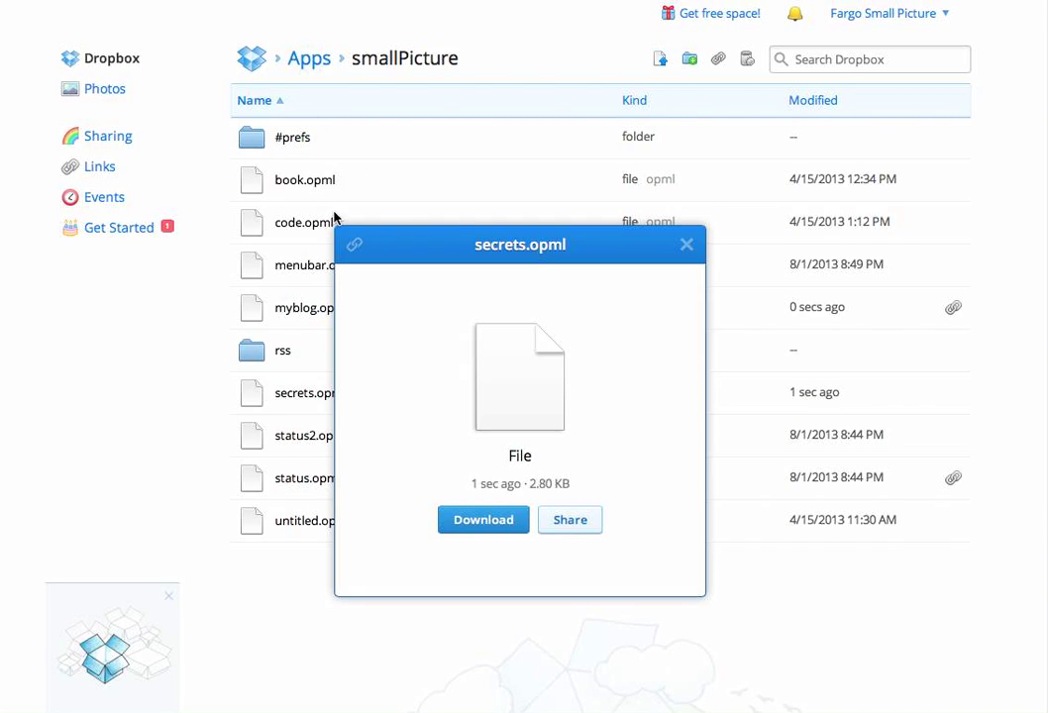
# Reload the encrypted Secrets outline and confirm the Amazon password still shows.
pyautogui.click(215, 2)
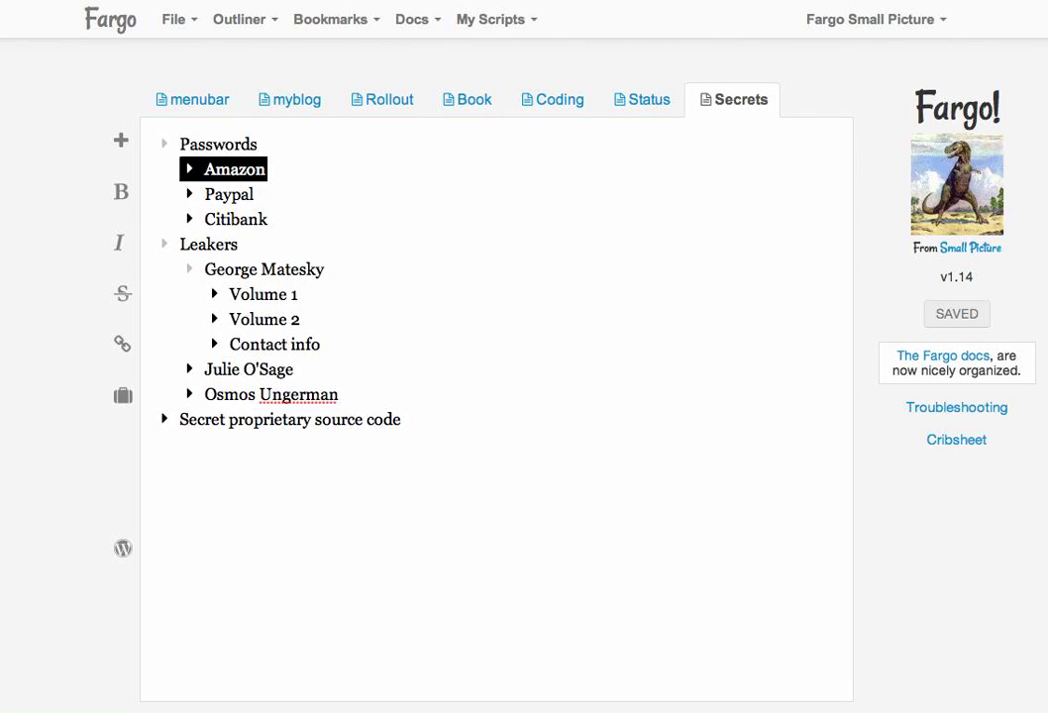
pyautogui.press('super+r')
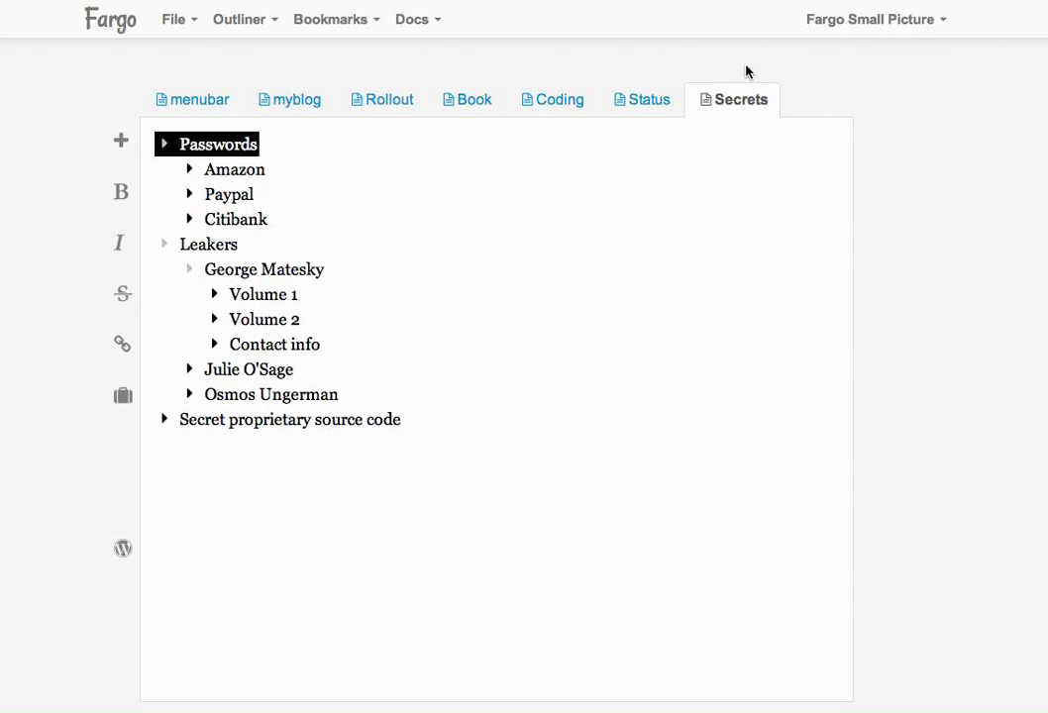
pyautogui.click(191, 170)
pyautogui.click(191, 170)
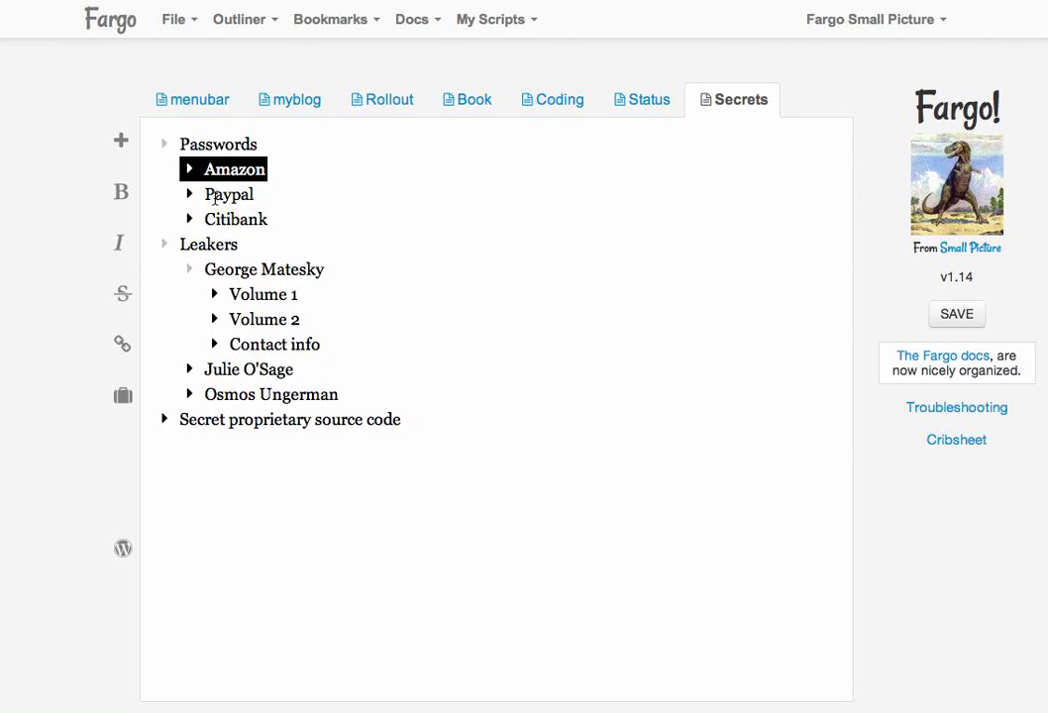
# Add a Twitter entry below Amazon with its account password nested beneath it.
pyautogui.press('Return')
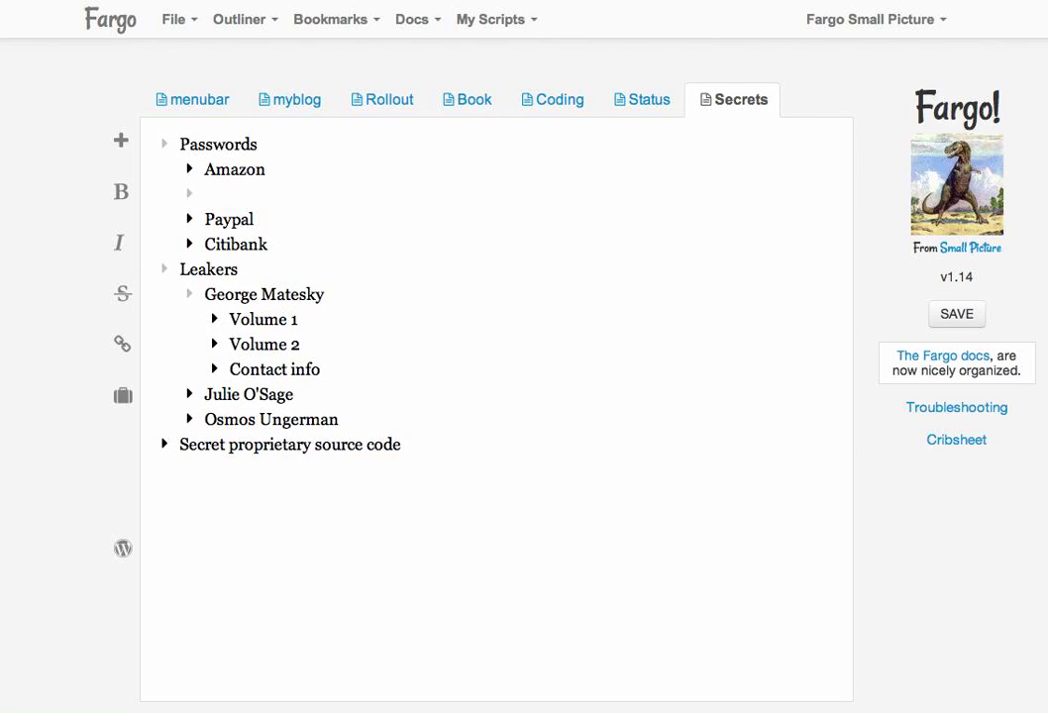
pyautogui.press('Return')
pyautogui.press('Tab')
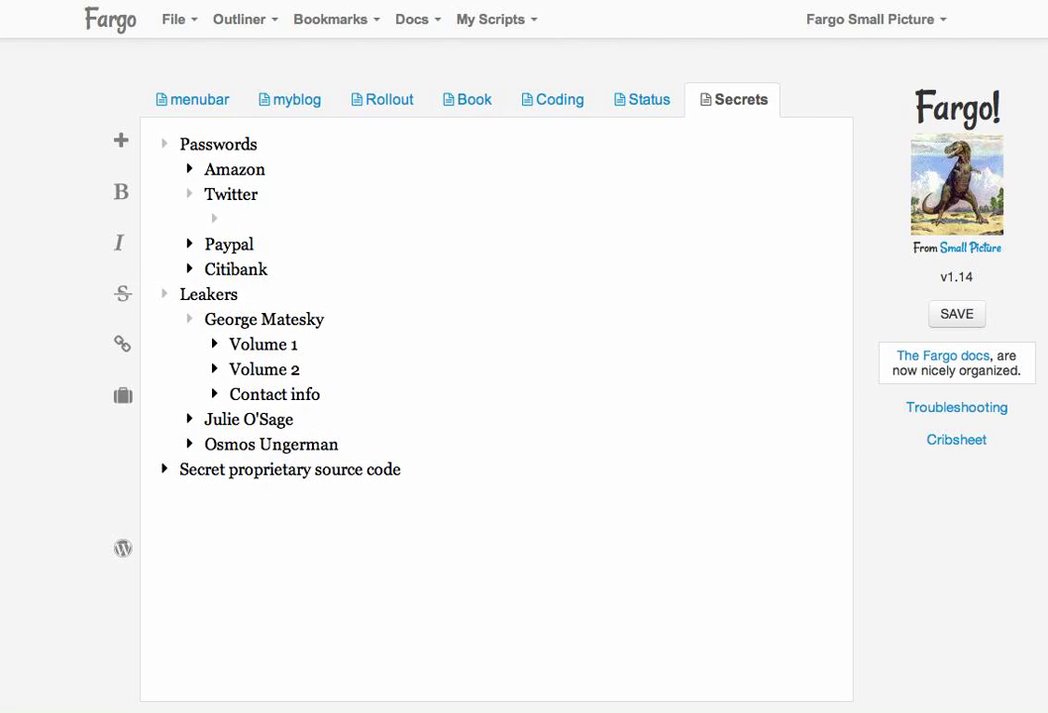
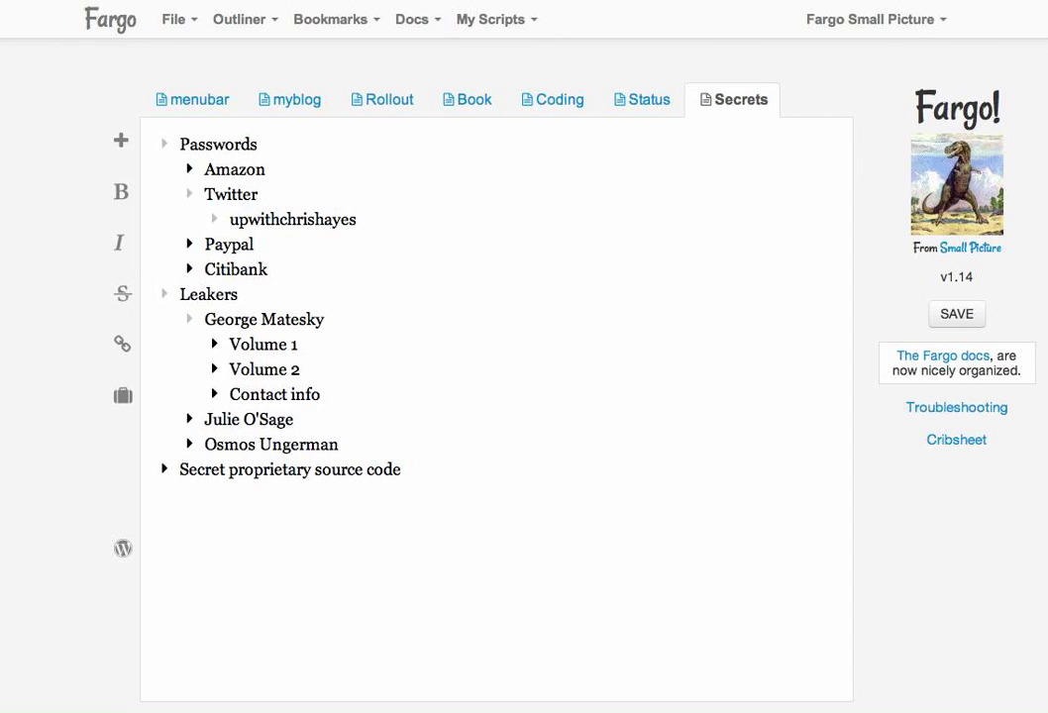
pyautogui.click(212, 220)
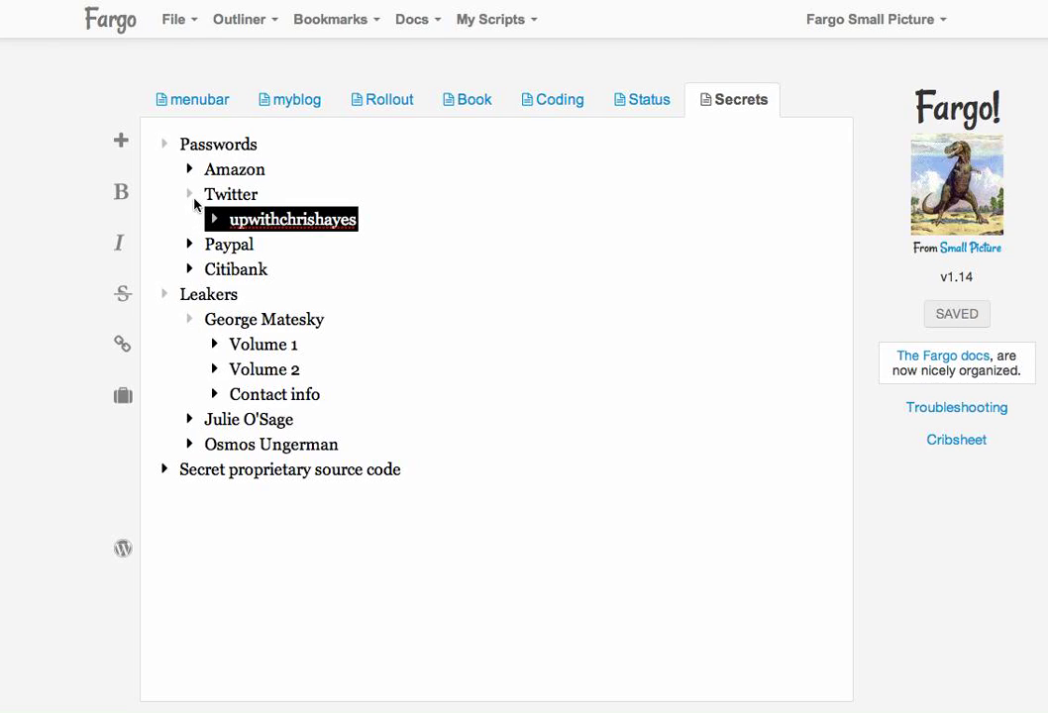
pyautogui.click(189, 196)
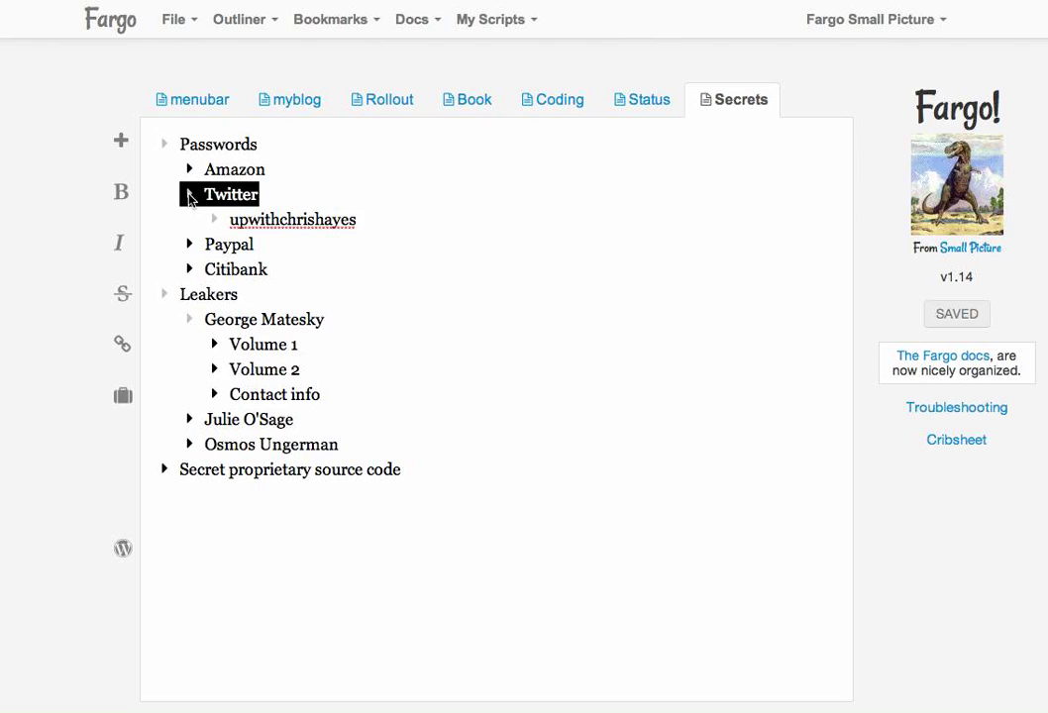